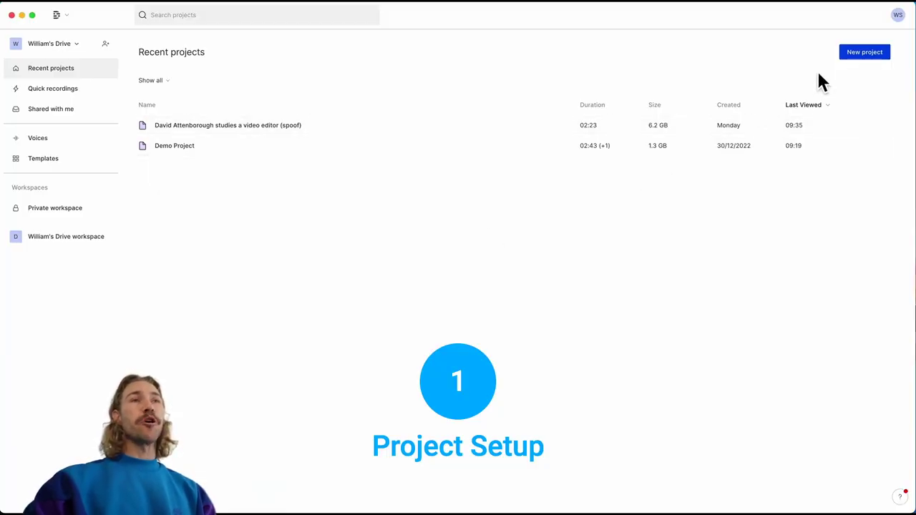
# Step: Create a new Descript project titled 'Nightcrawler 2'
pyautogui.click(856, 57)
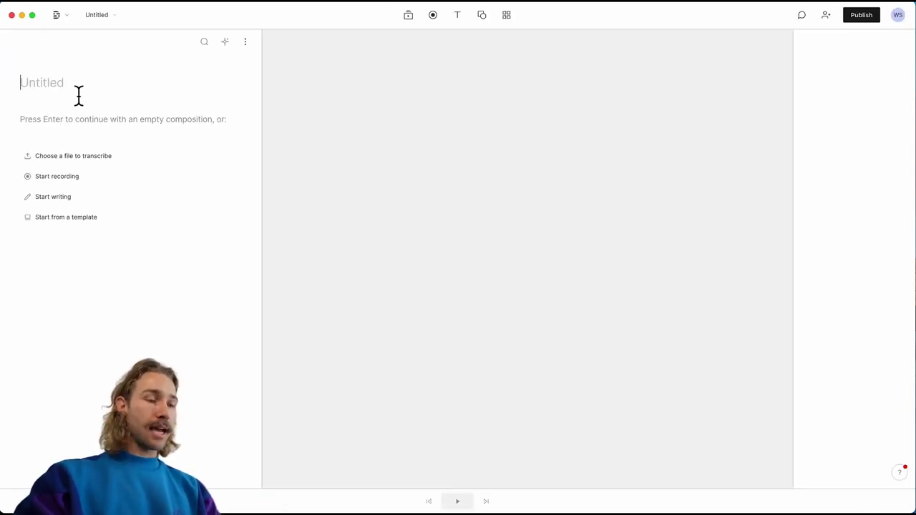
pyautogui.click(74, 90)
pyautogui.write('Nig')
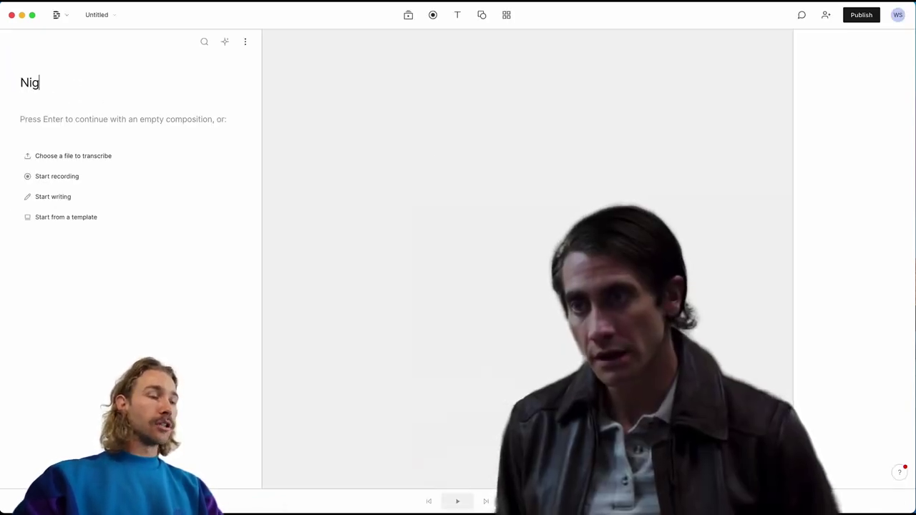
pyautogui.write('htcrawler 2')
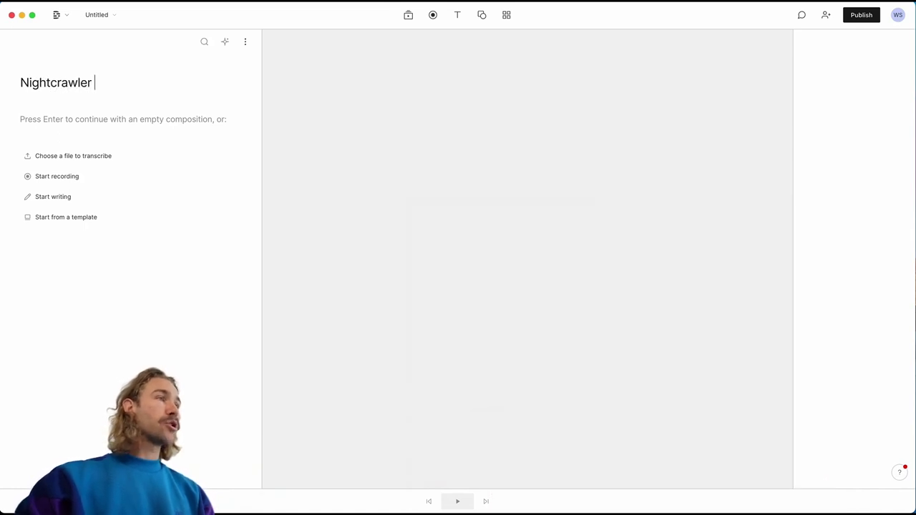
# Step: Import and transcribe clips C2385, C2387 and C2393.MP4
pyautogui.click(58, 160)
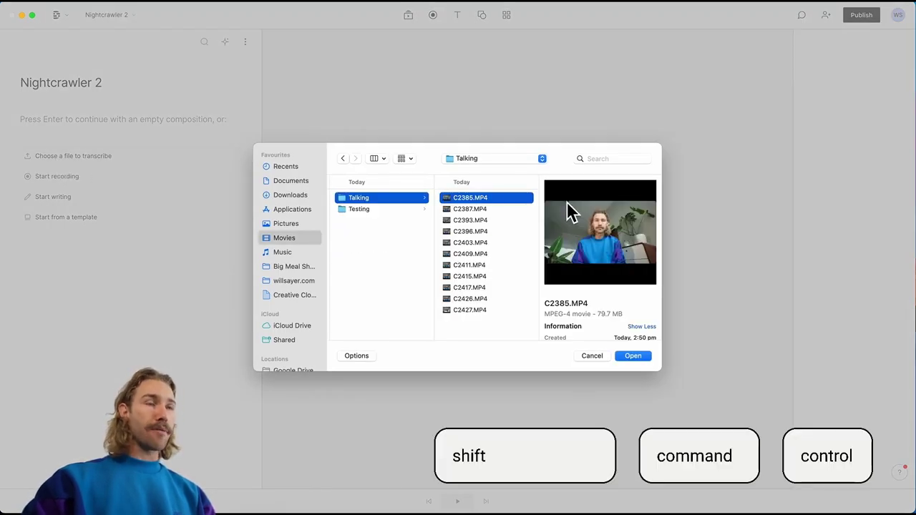
pyautogui.keyDown('shift'); pyautogui.click(479, 221); pyautogui.keyUp('shift')
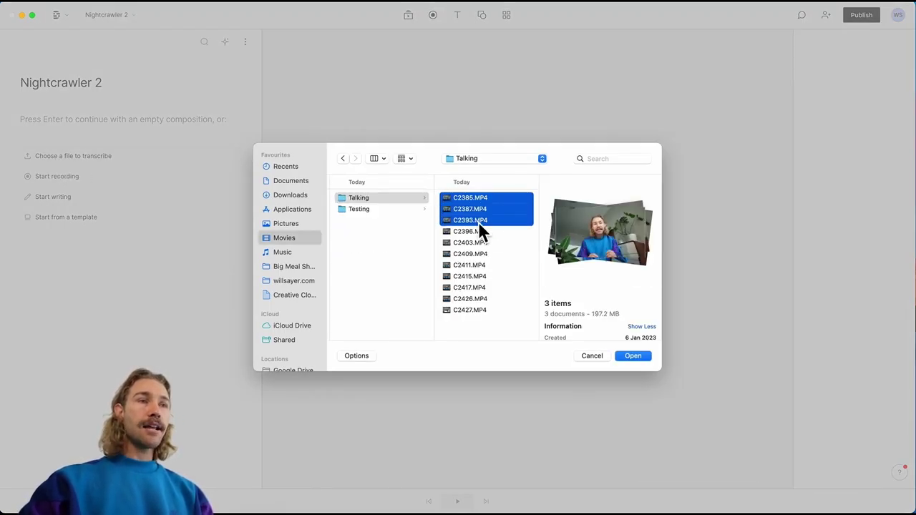
pyautogui.click(632, 356)
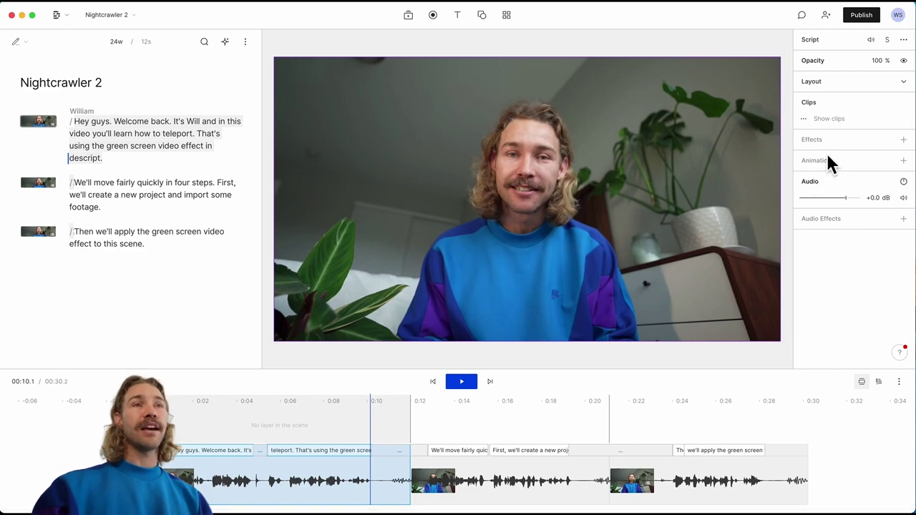
# Step: Add a Green screen effect to clip C2385.MP4, toggling it off and on to compare
pyautogui.click(904, 140)
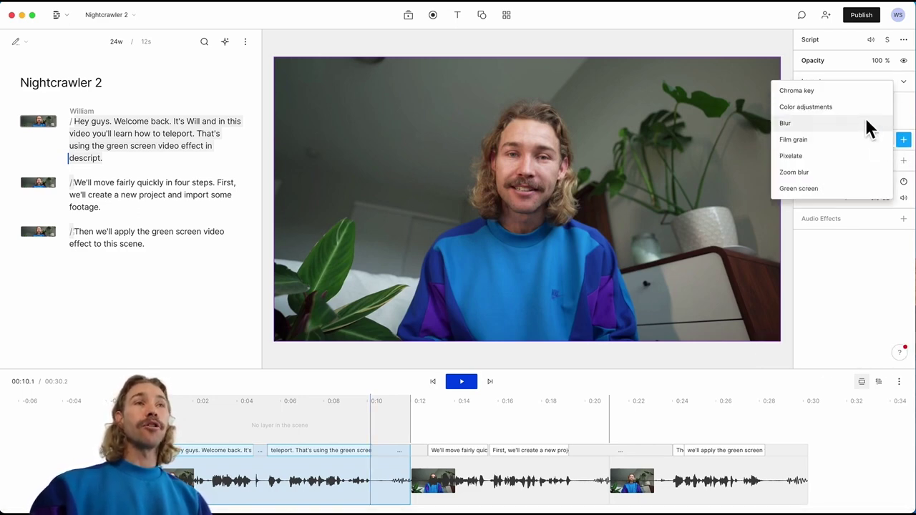
pyautogui.click(848, 188)
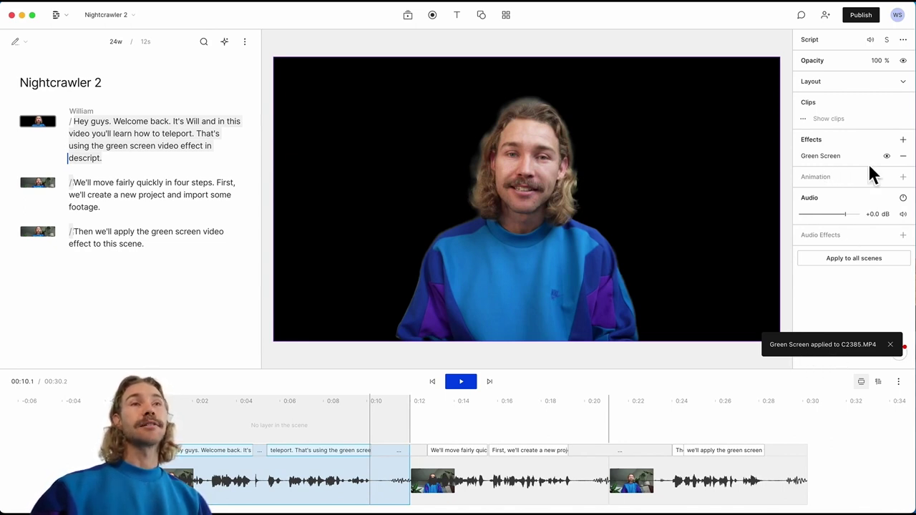
pyautogui.click(886, 156)
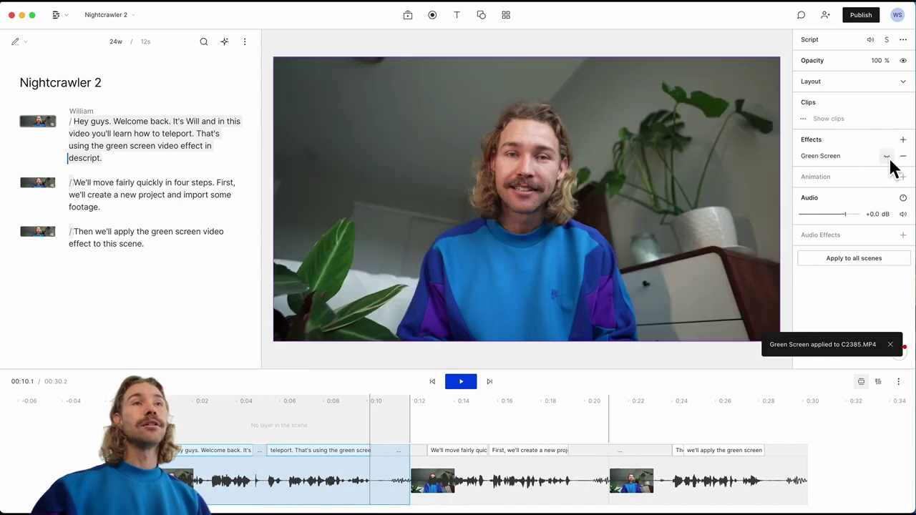
pyautogui.click(889, 159)
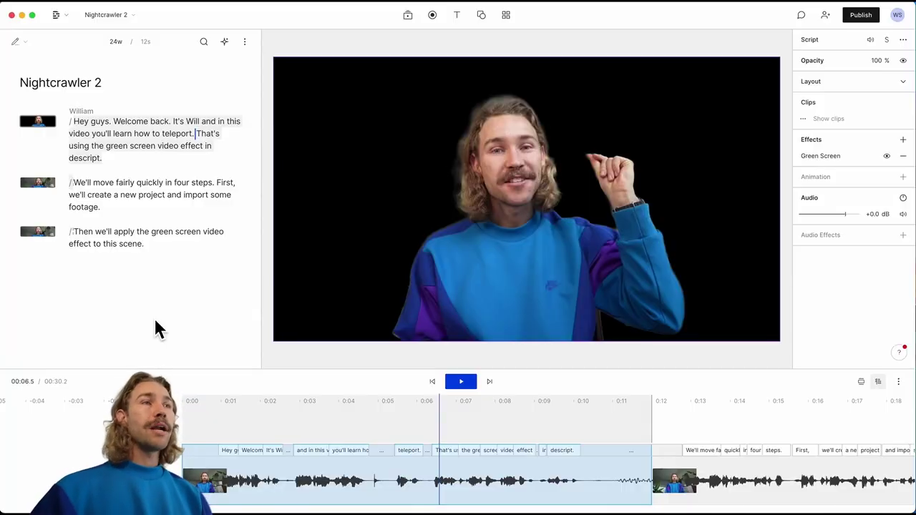
# Step: Place the 'AERIAL: Beautiful sunny forest in early spring' stock video on the first scene's timeline
pyautogui.click(408, 15)
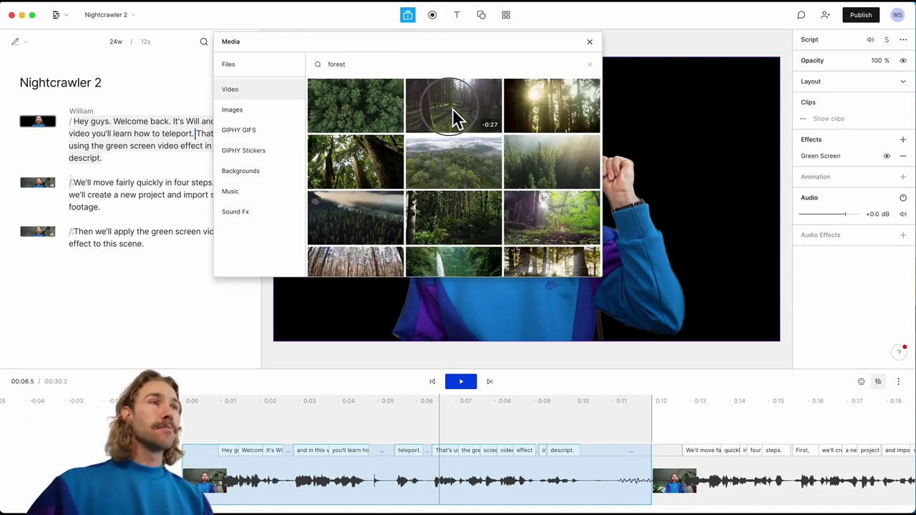
pyautogui.click(434, 208)
pyautogui.moveTo(435, 208); pyautogui.dragTo(308, 428)
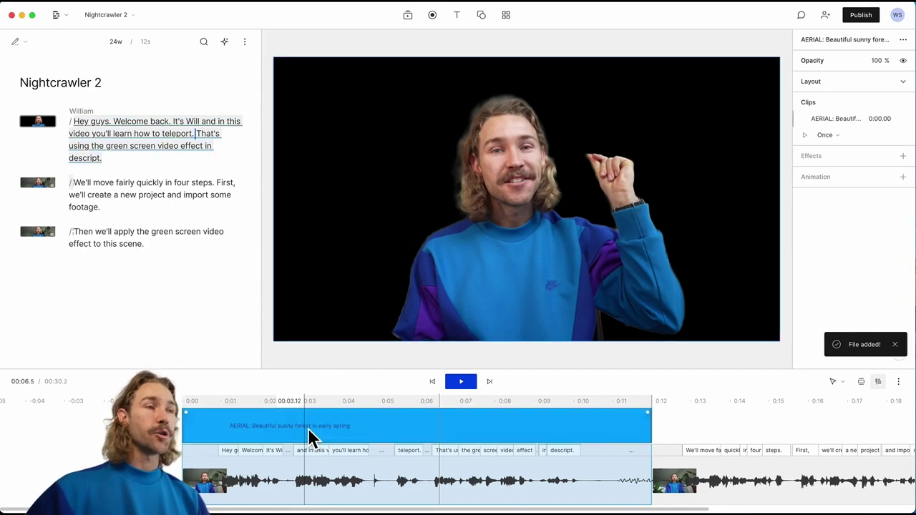
pyautogui.click(346, 424)
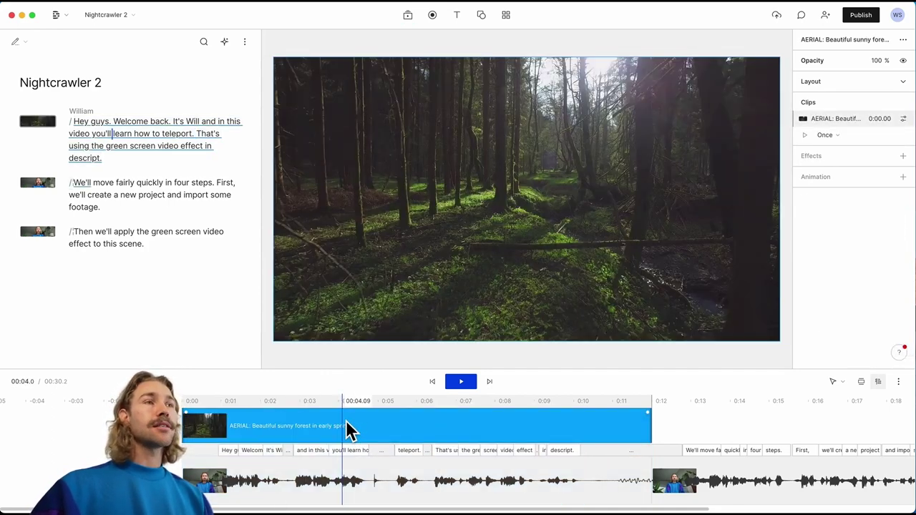
# Step: Move the forest layer backward so it sits behind the presenter
pyautogui.rightClick(495, 214)
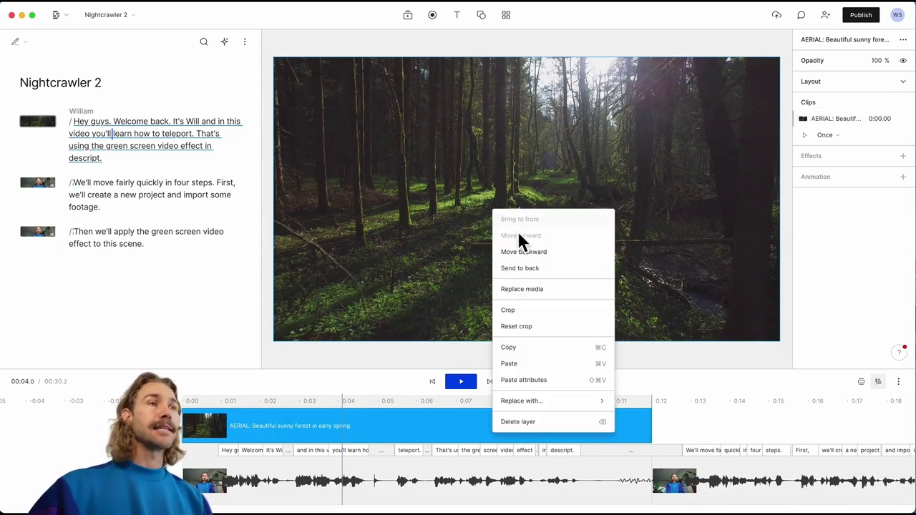
pyautogui.click(530, 254)
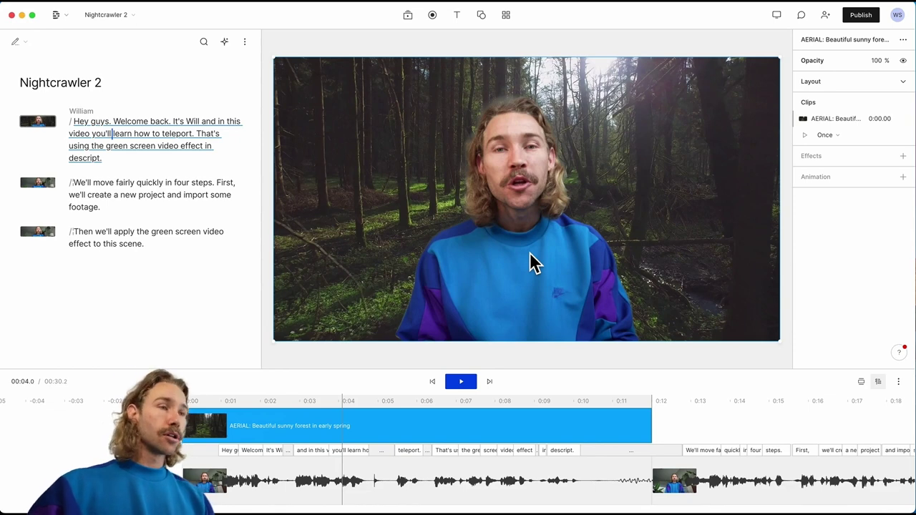
pyautogui.click(318, 425)
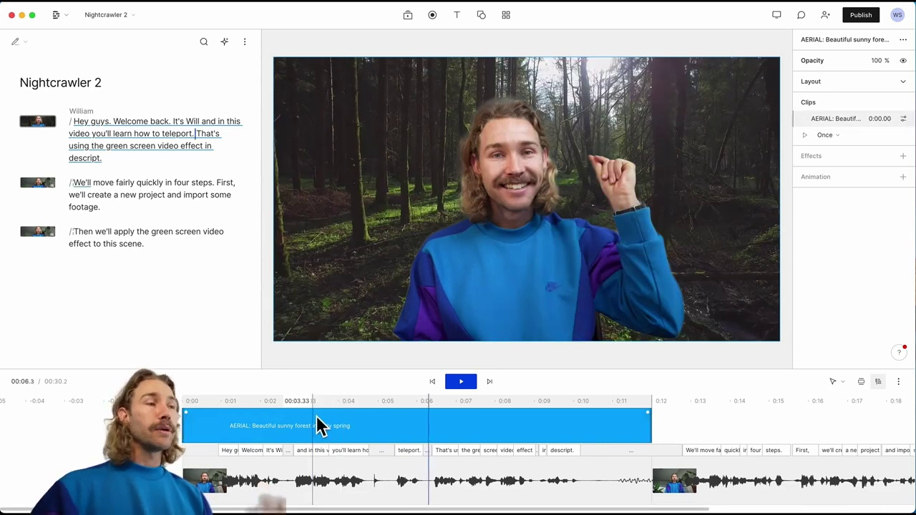
# Step: Trim the forest clip to start around 0:04.9 at 'teleport' and play back to check
pyautogui.moveTo(187, 435); pyautogui.dragTo(384, 433)
pyautogui.scroll(3, 394, 433)
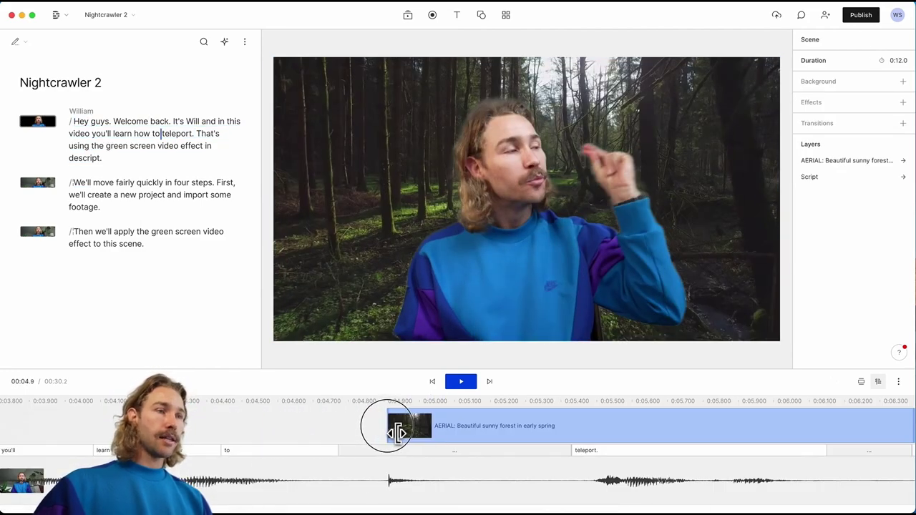
pyautogui.scroll(-5, 366, 432)
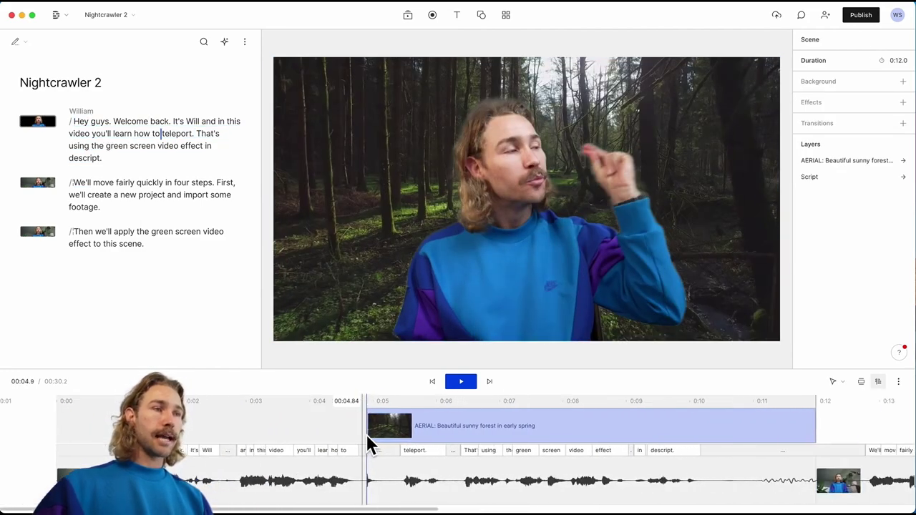
pyautogui.press('space')
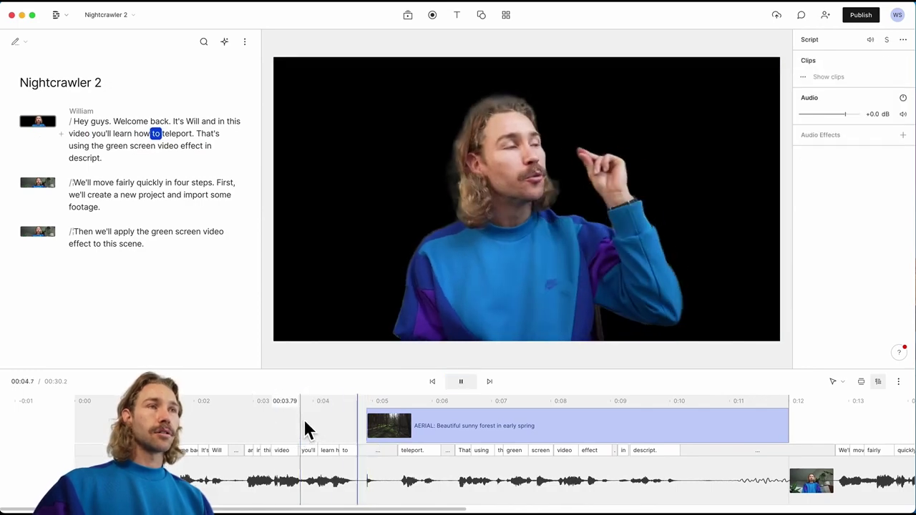
pyautogui.press('space')
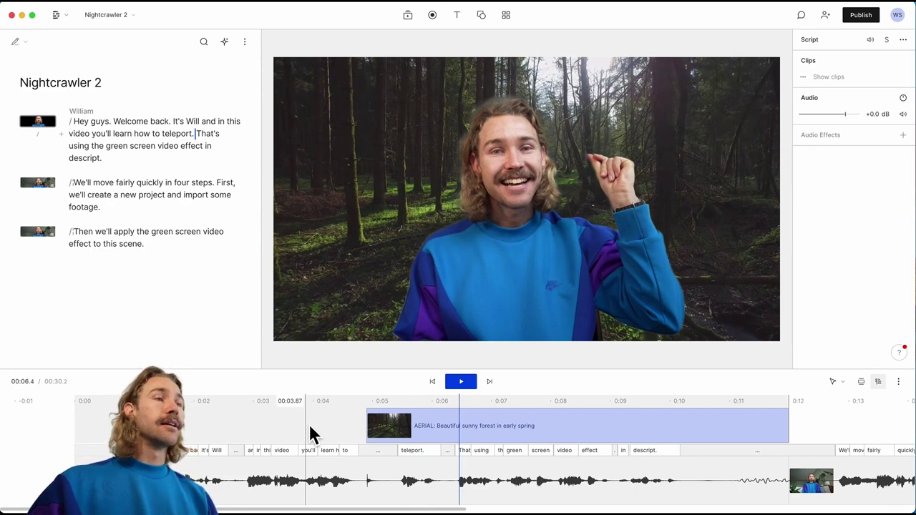
pyautogui.click(310, 433)
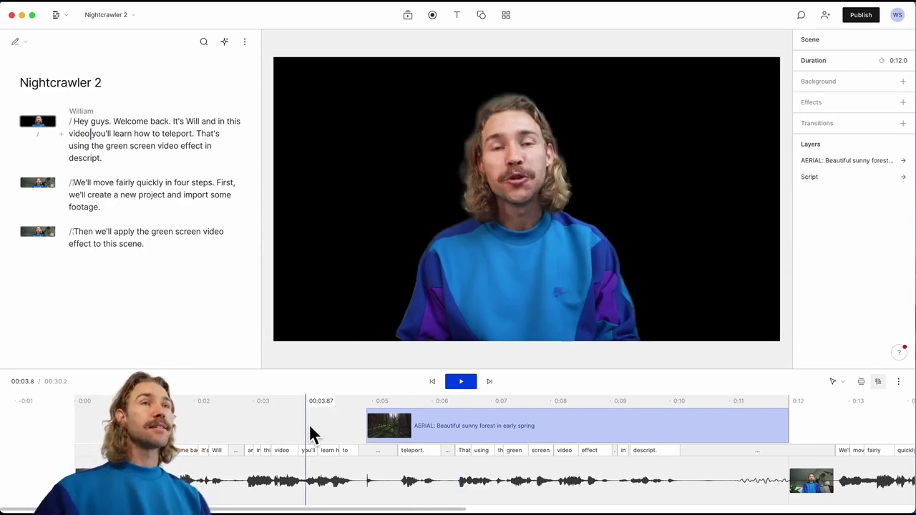
# Step: Turn off the green screen on the opening clip and review the cut into the forest
pyautogui.click(310, 433)
pyautogui.scroll(3, 358, 474)
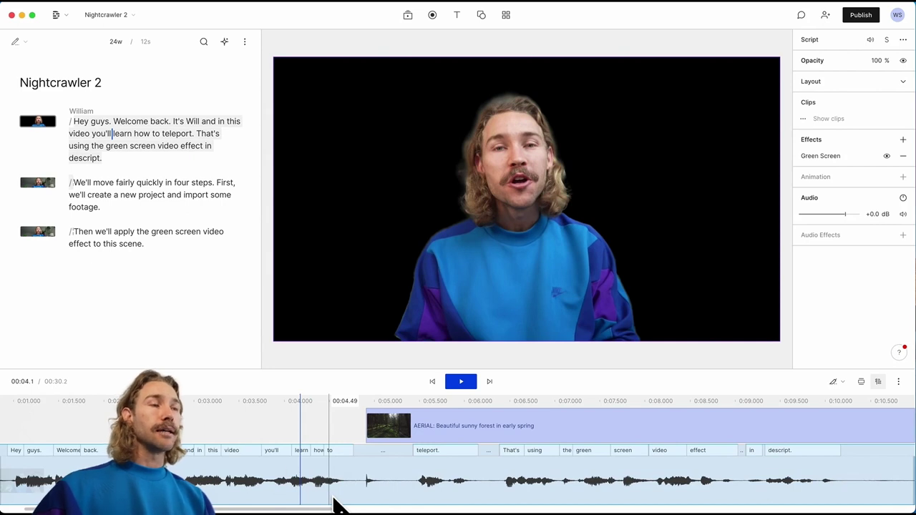
pyautogui.scroll(2, 338, 504)
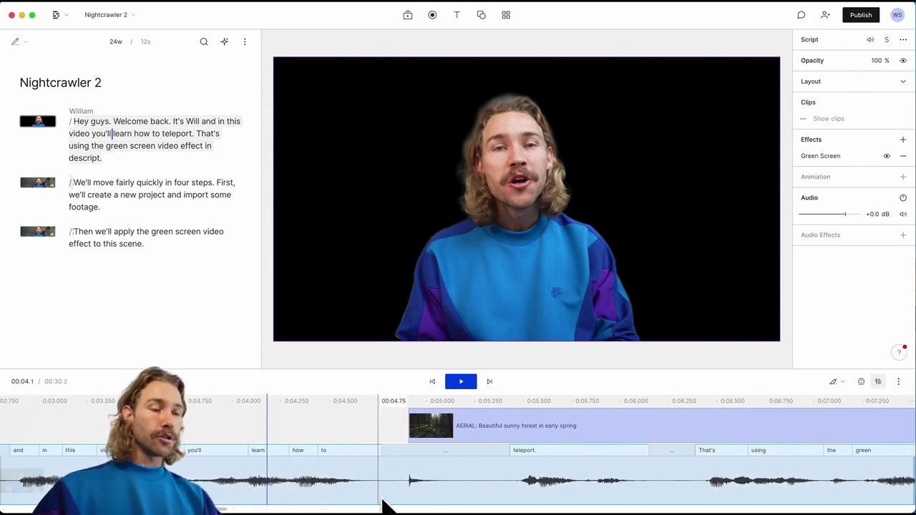
pyautogui.click(419, 503)
pyautogui.scroll(-4, 348, 491)
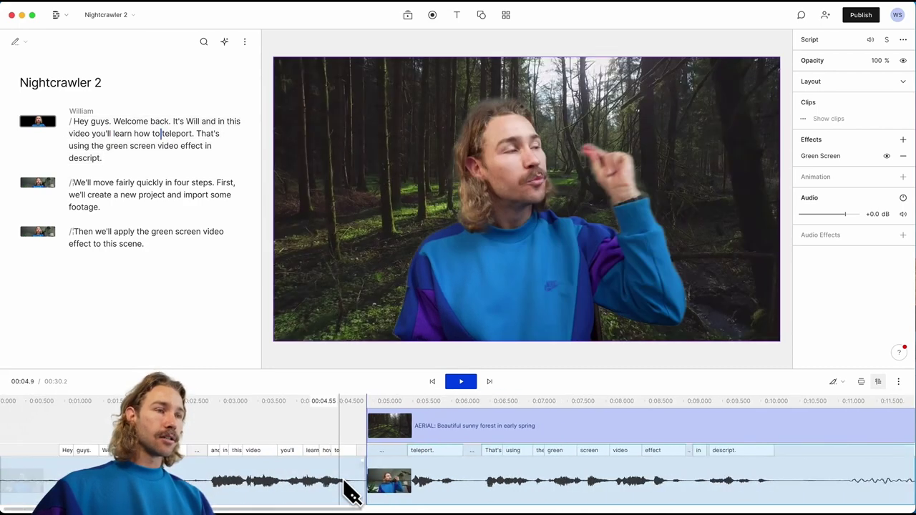
pyautogui.click(306, 491)
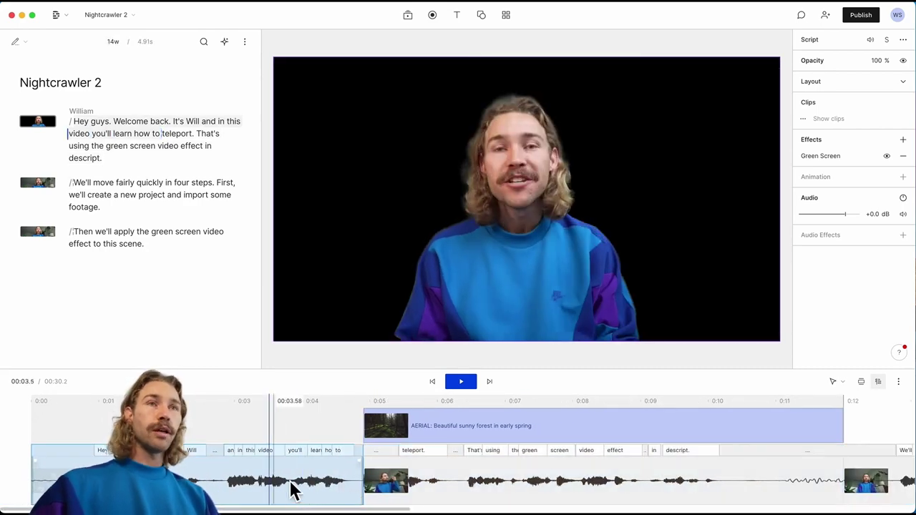
pyautogui.click(887, 156)
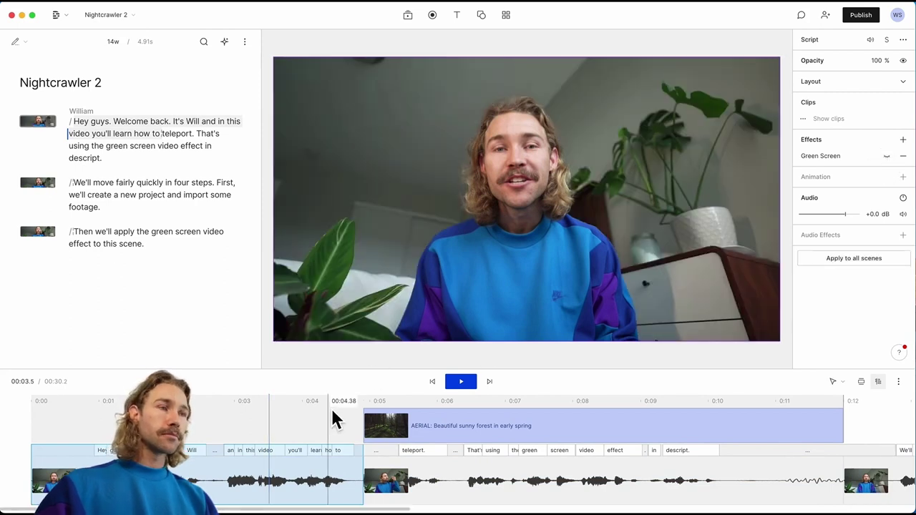
pyautogui.press('space')
pyautogui.press('space')
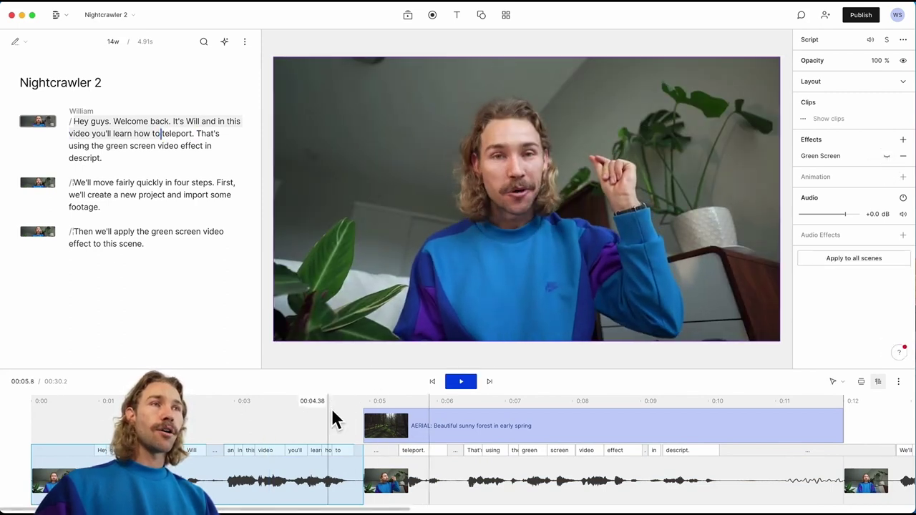
pyautogui.click(321, 491)
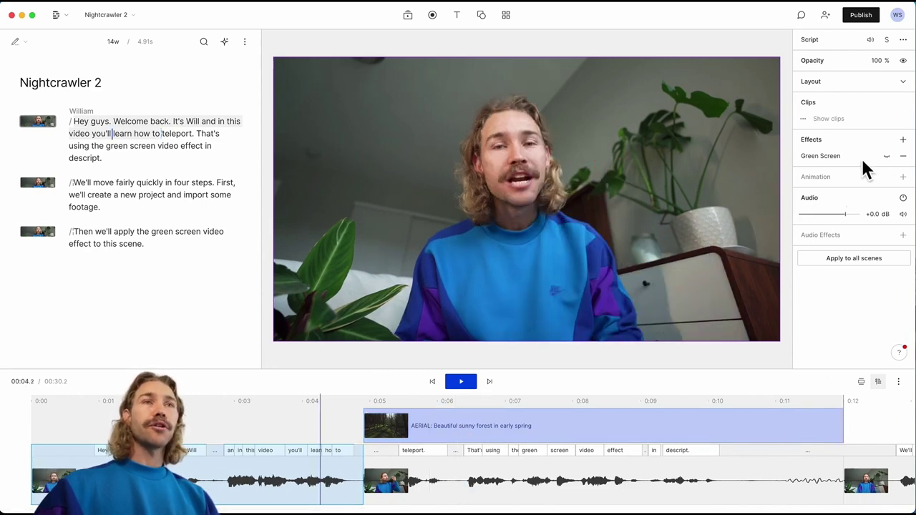
pyautogui.click(415, 483)
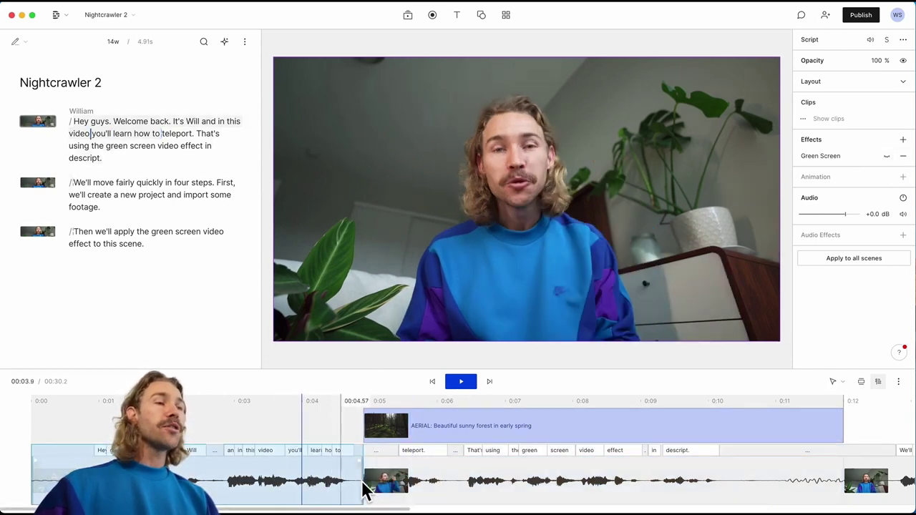
pyautogui.click(328, 491)
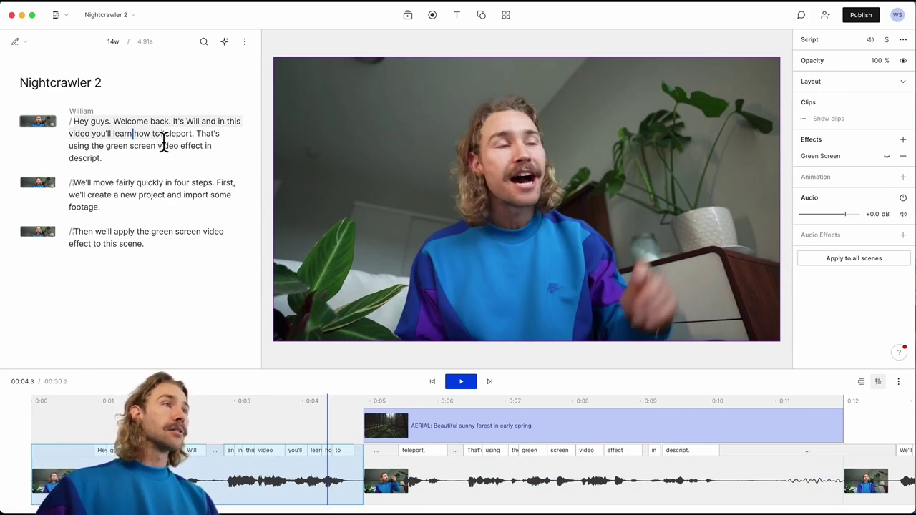
# Step: Split the script into a new scene starting at the word 'teleport'
pyautogui.press('Home')
pyautogui.press('Escape')
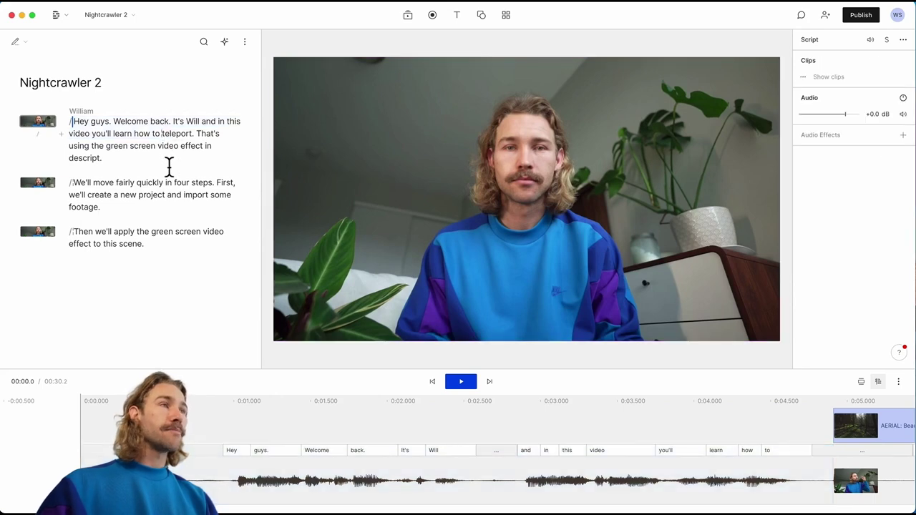
pyautogui.press('Return')
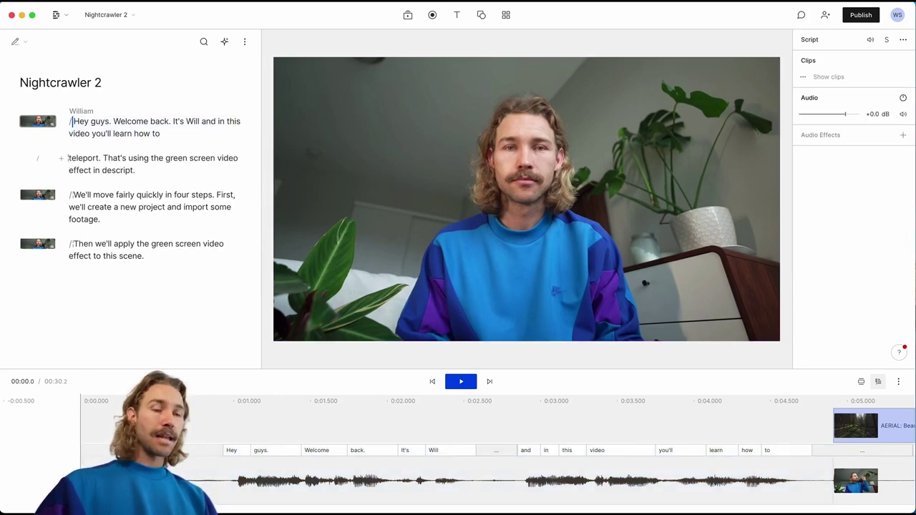
pyautogui.click(72, 158)
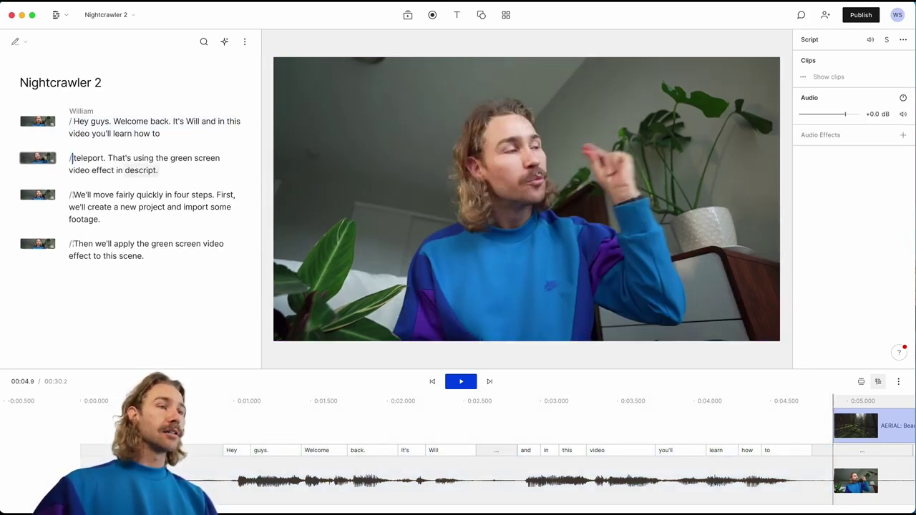
pyautogui.hscroll(5, 669, 460)
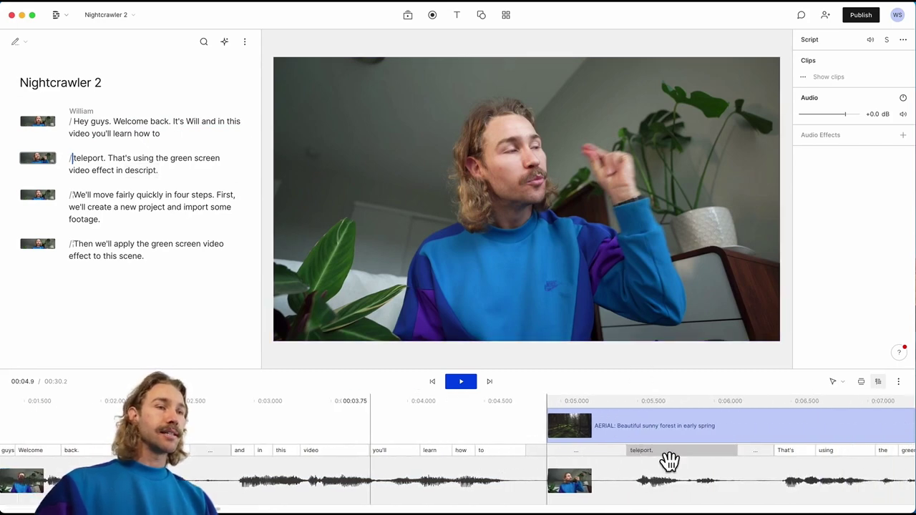
pyautogui.hscroll(-3, 644, 460)
# Step: Turn on Green Screen for the teleport scene and play back from the opening
pyautogui.click(323, 497)
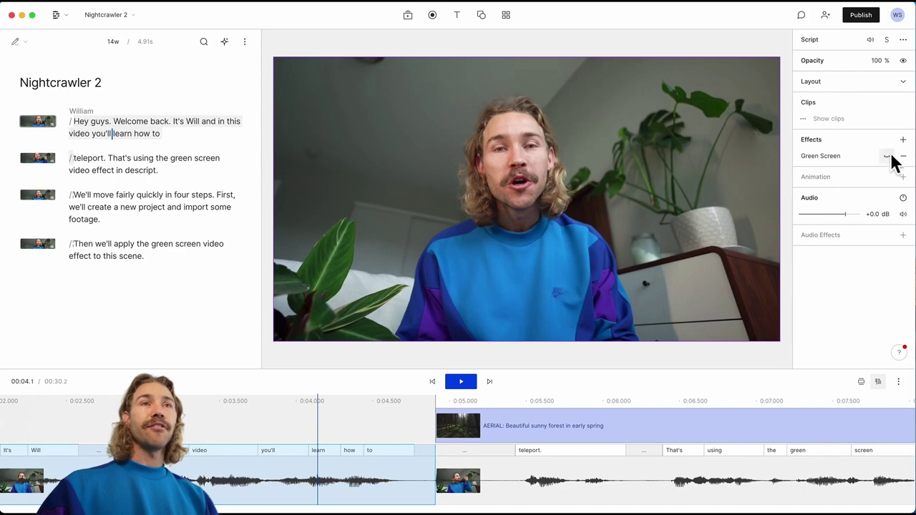
pyautogui.scroll(-2, 581, 454)
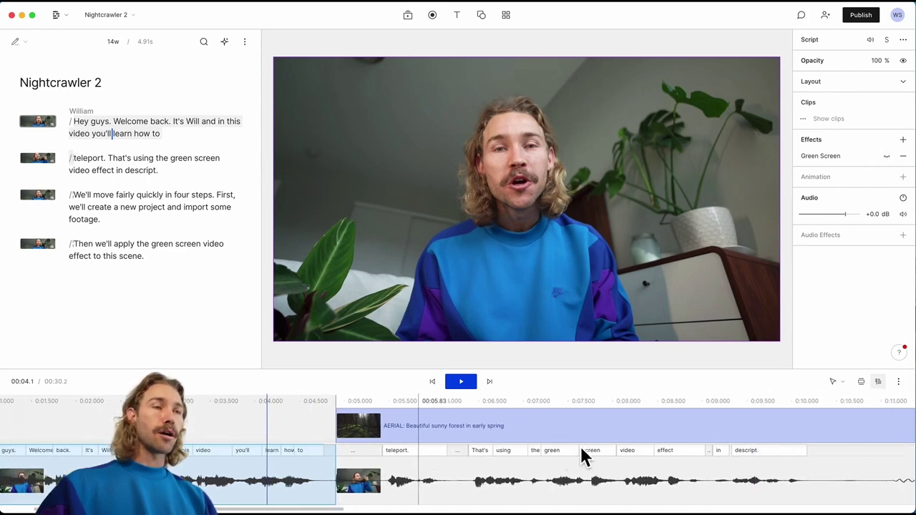
pyautogui.click(473, 492)
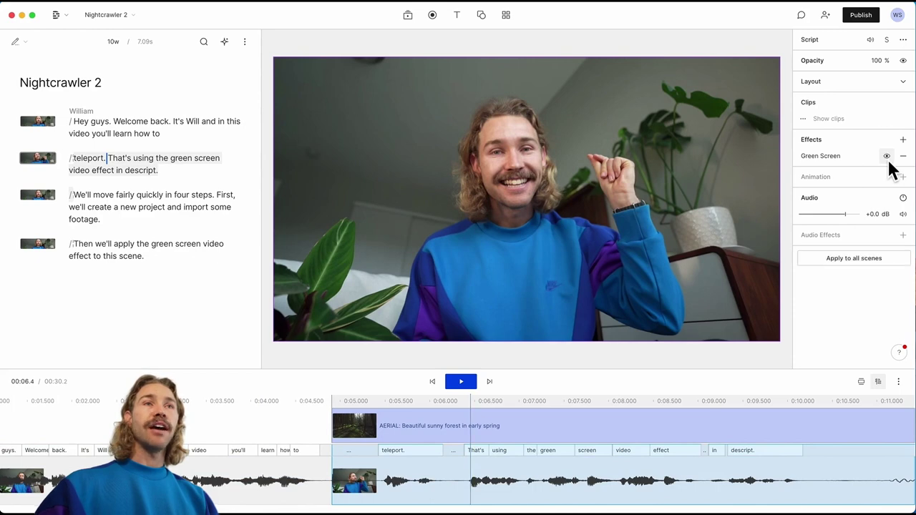
pyautogui.click(888, 157)
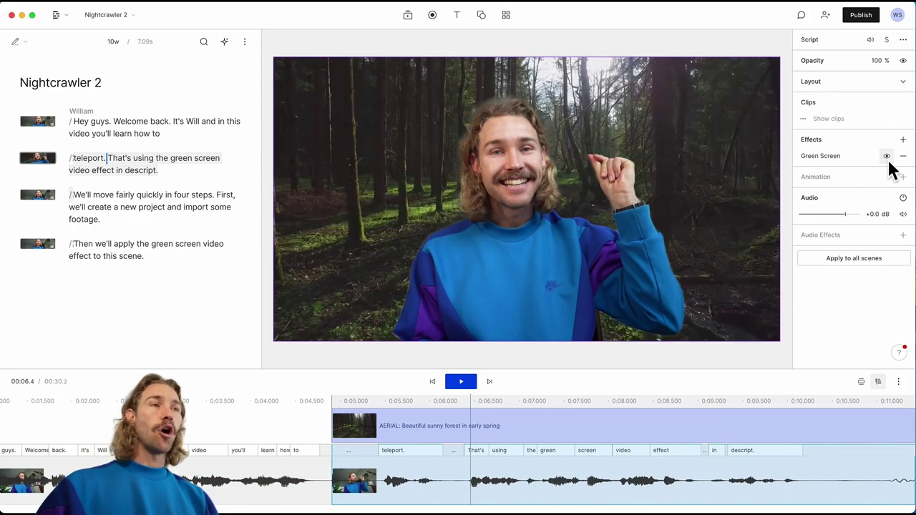
pyautogui.click(196, 423)
pyautogui.press('space')
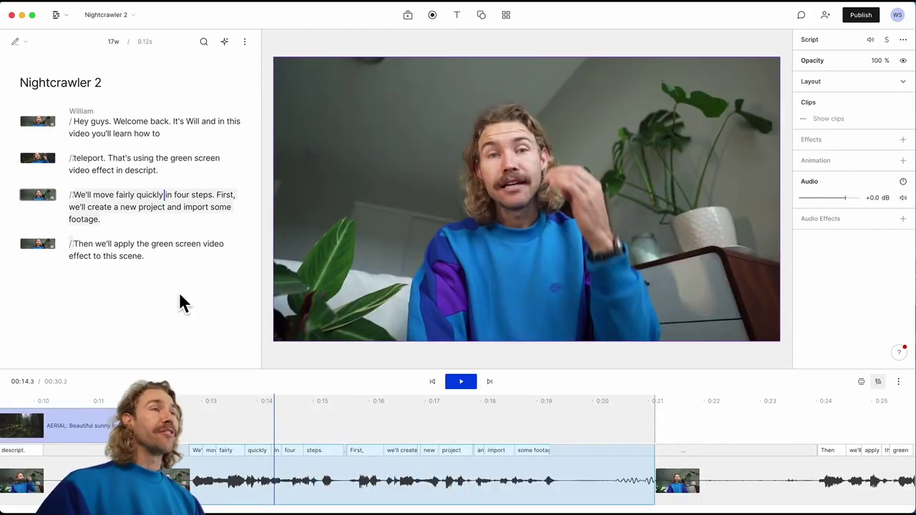
# Step: Drag C2387.MP4 from the project files onto the 'We'll move fairly quickly' scene
pyautogui.click(281, 472)
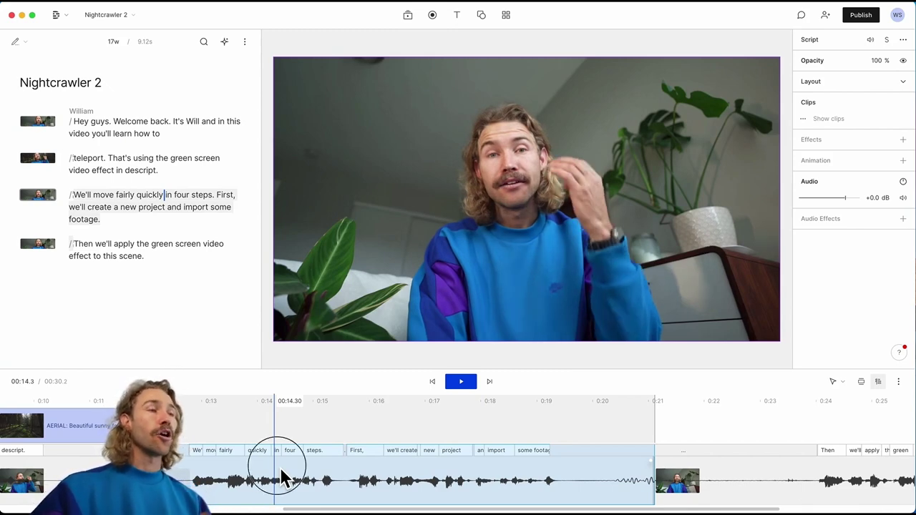
pyautogui.click(408, 15)
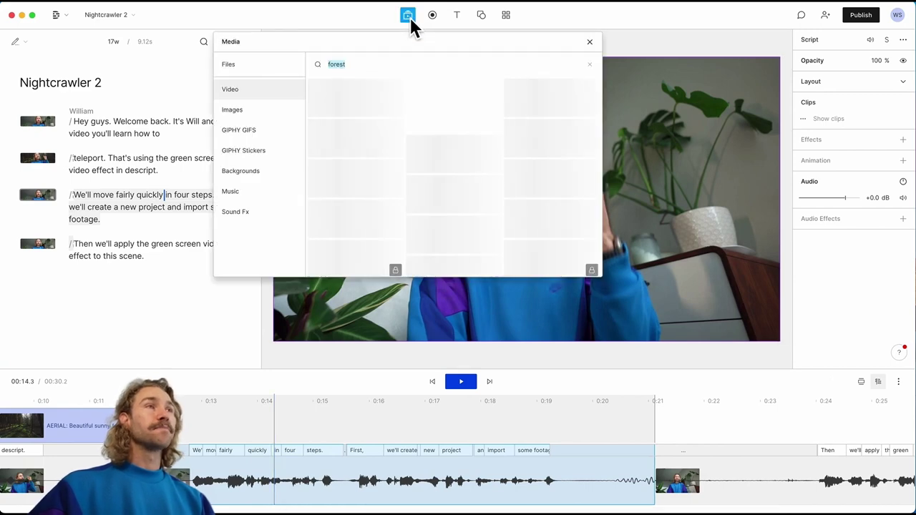
pyautogui.click(231, 68)
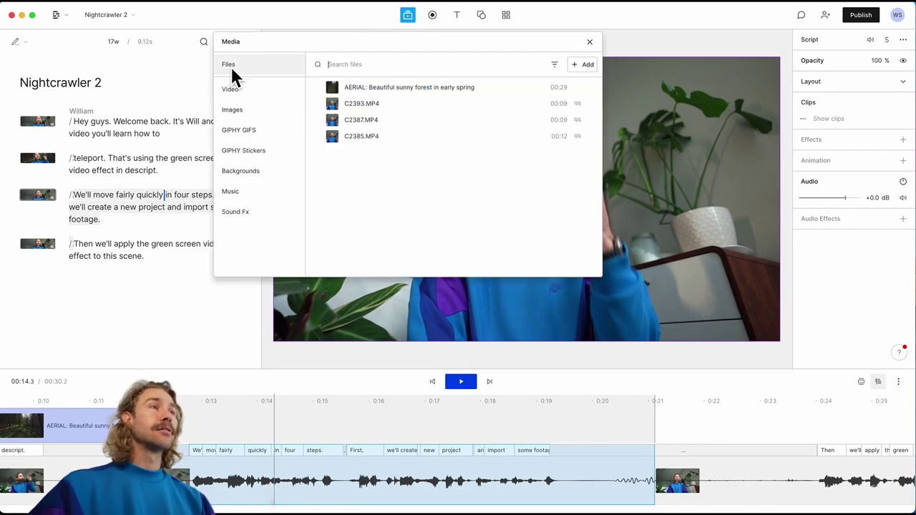
pyautogui.moveTo(375, 120); pyautogui.dragTo(257, 417)
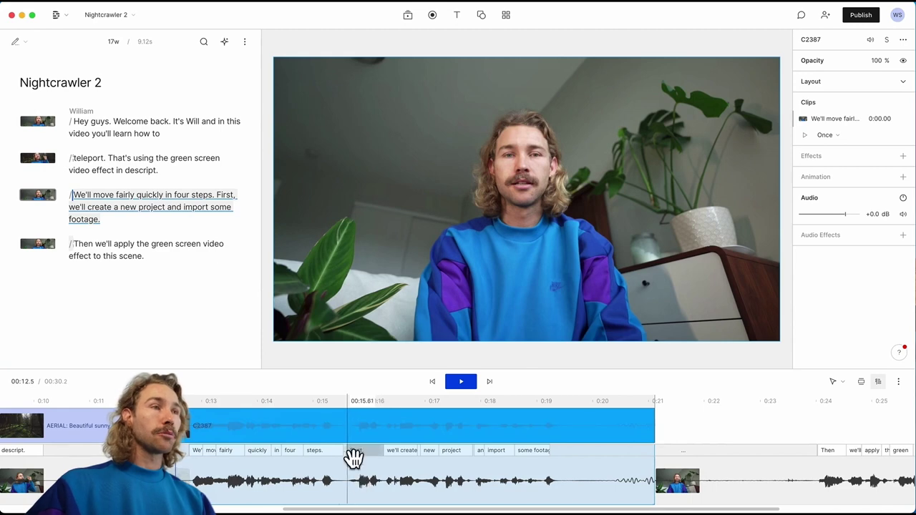
# Step: Apply a Green screen effect to the C2387 clip
pyautogui.click(340, 430)
pyautogui.click(902, 156)
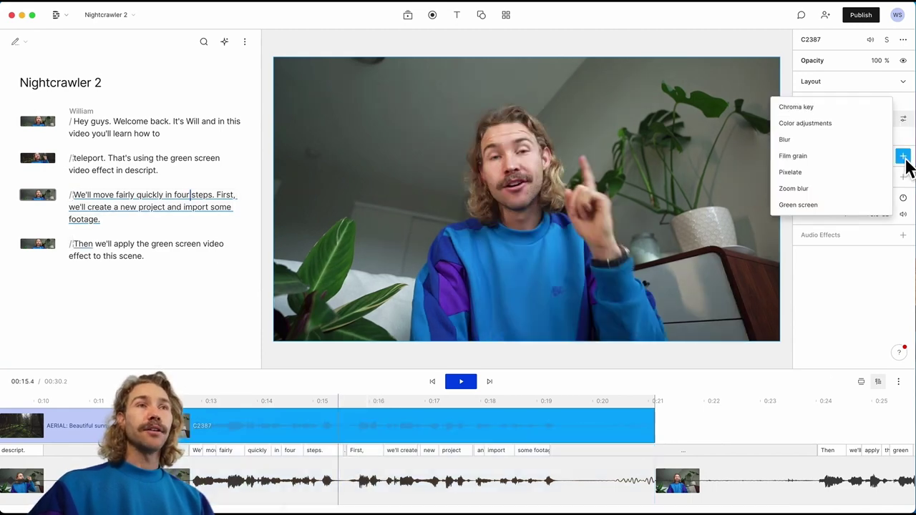
pyautogui.click(827, 205)
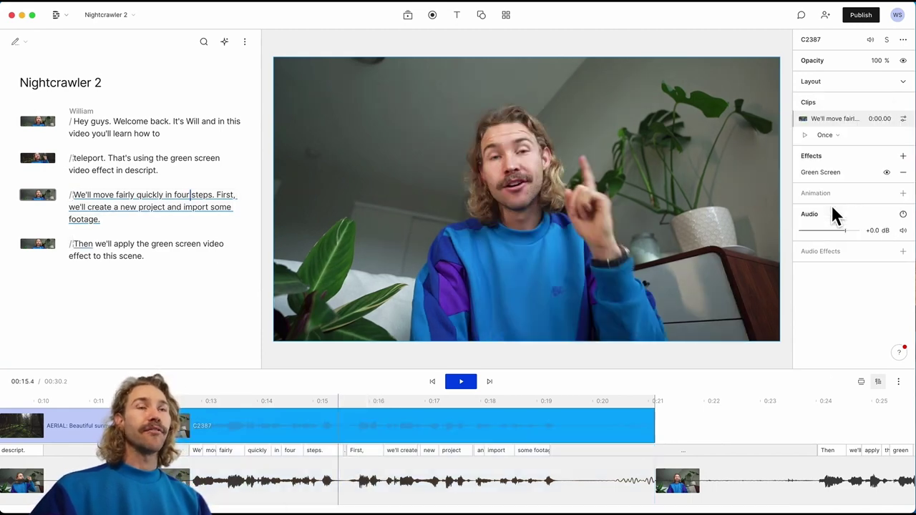
# Step: Add a 'Nightcrawler' title with font size 120
pyautogui.click(460, 20)
pyautogui.click(432, 36)
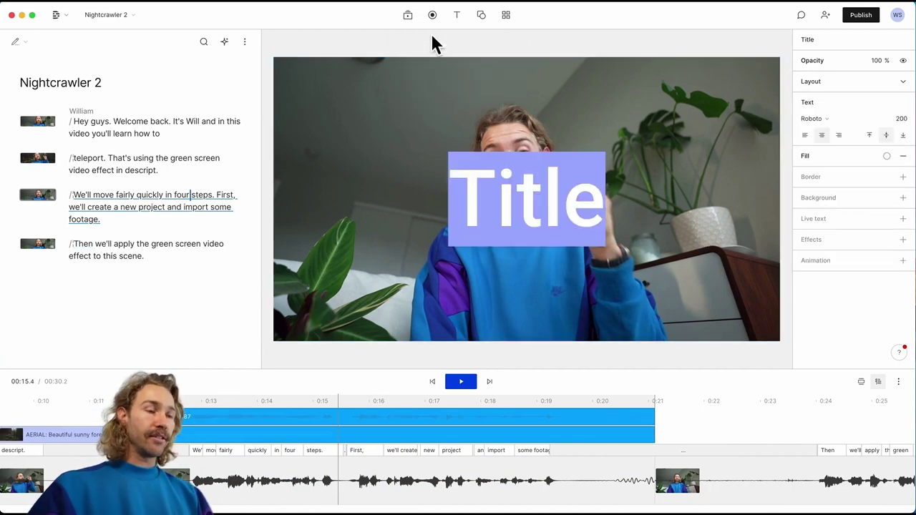
pyautogui.write('Nightcrawler')
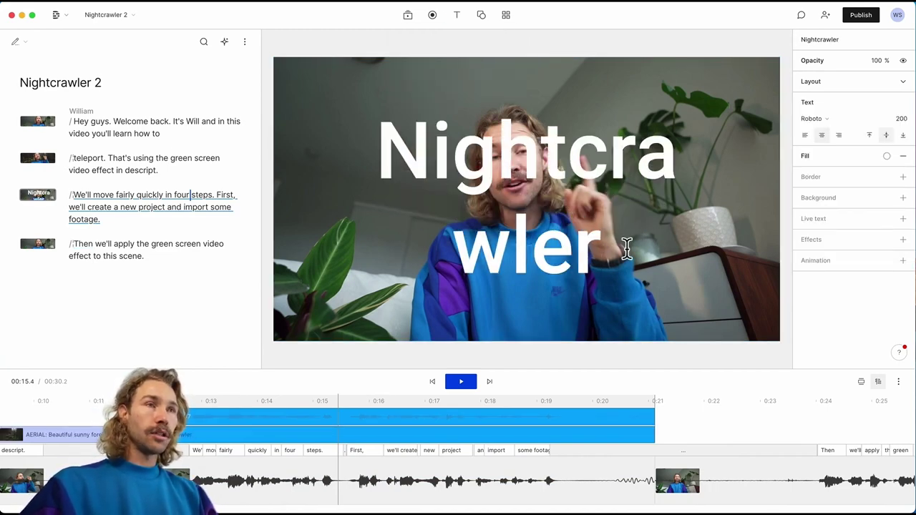
pyautogui.click(901, 118)
pyautogui.write('120')
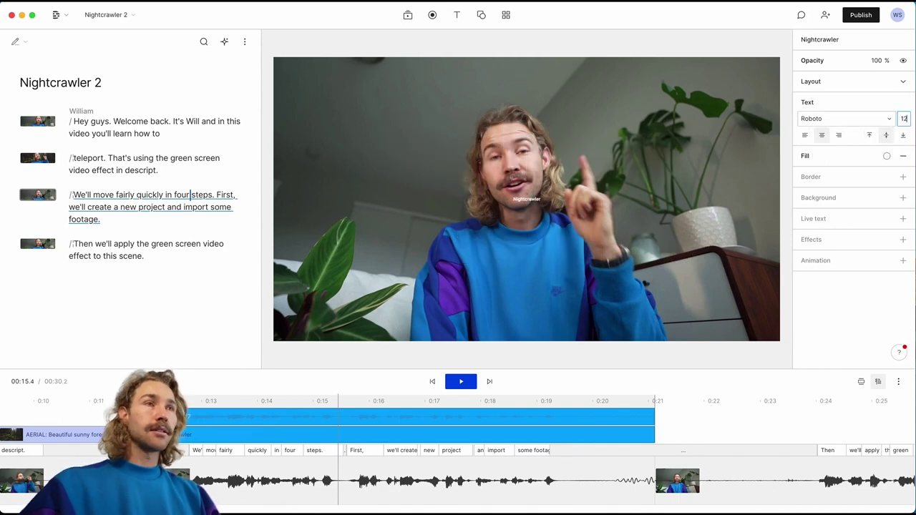
# Step: Send the Nightcrawler title backward behind the presenter
pyautogui.click(605, 228)
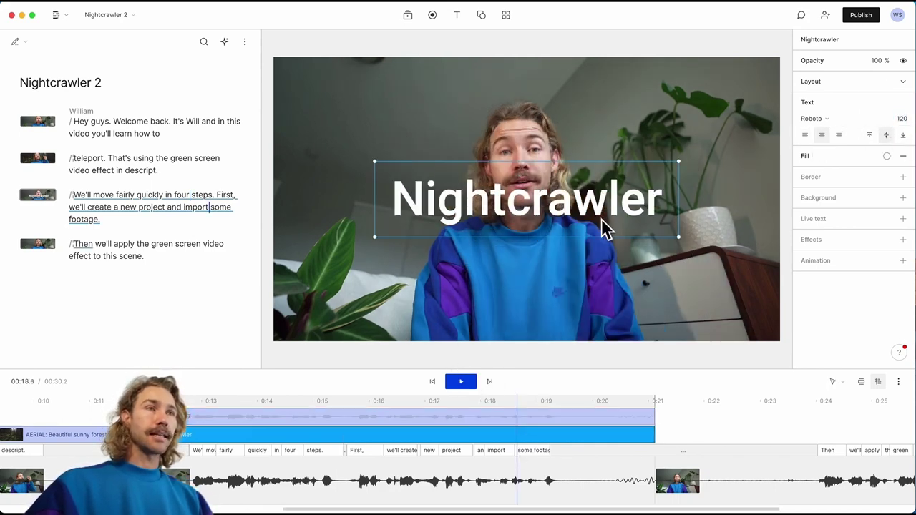
pyautogui.rightClick(605, 213)
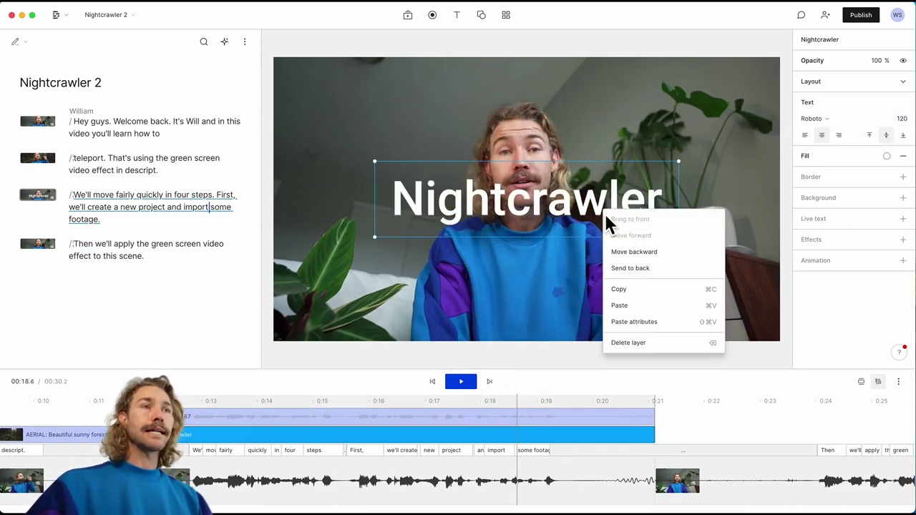
pyautogui.click(633, 252)
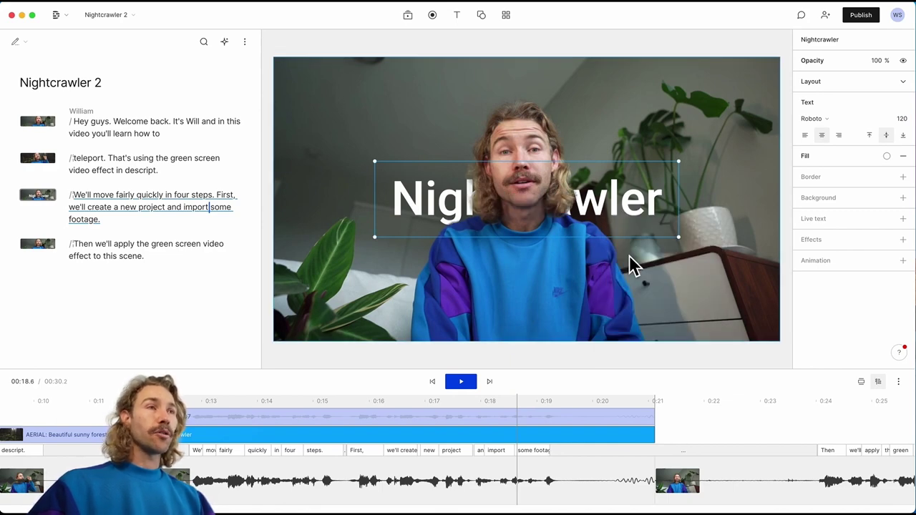
pyautogui.click(346, 412)
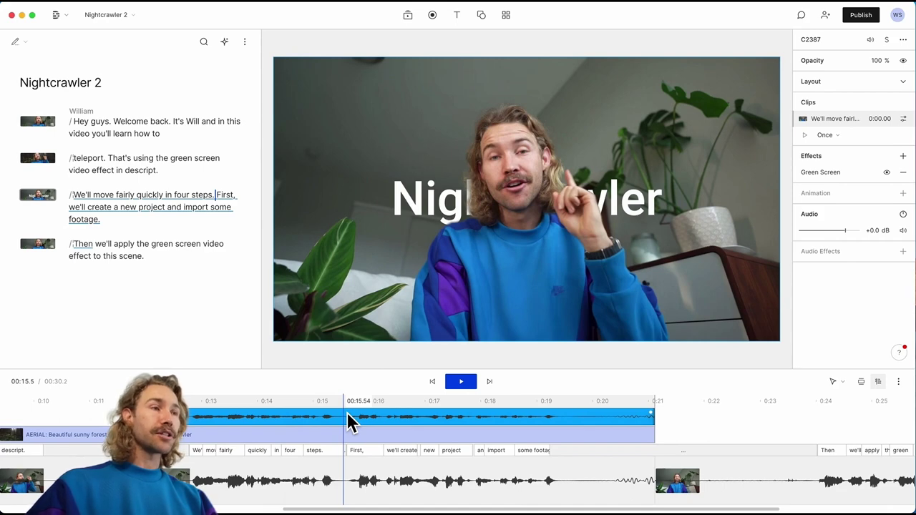
pyautogui.click(345, 489)
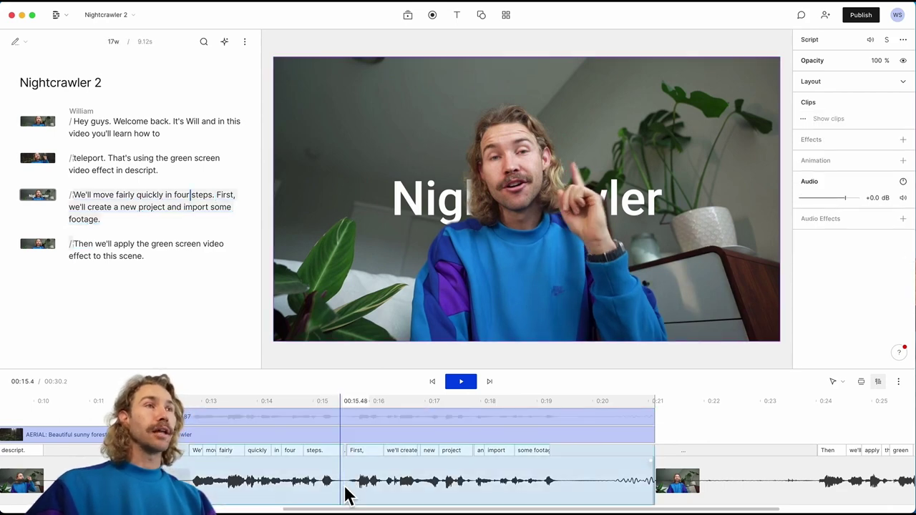
# Step: Raise the title higher in the frame and play the scene back
pyautogui.click(601, 229)
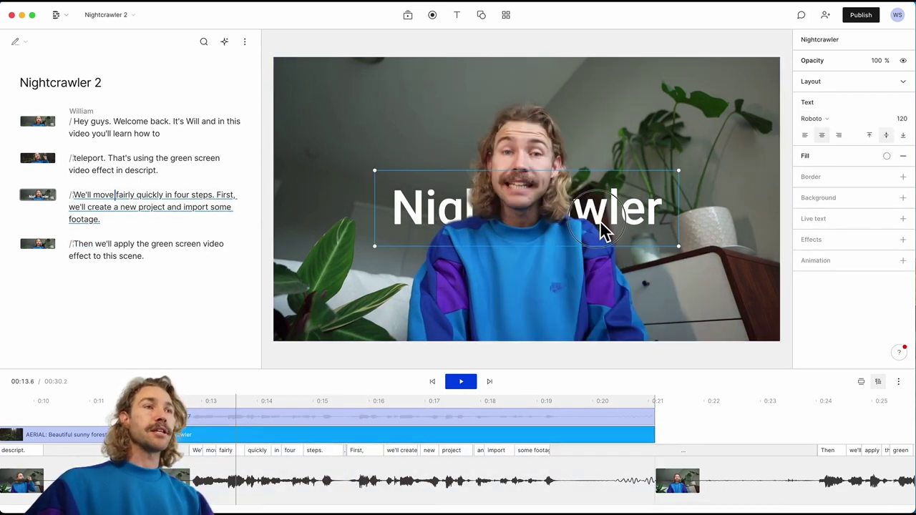
pyautogui.moveTo(605, 229); pyautogui.dragTo(605, 191)
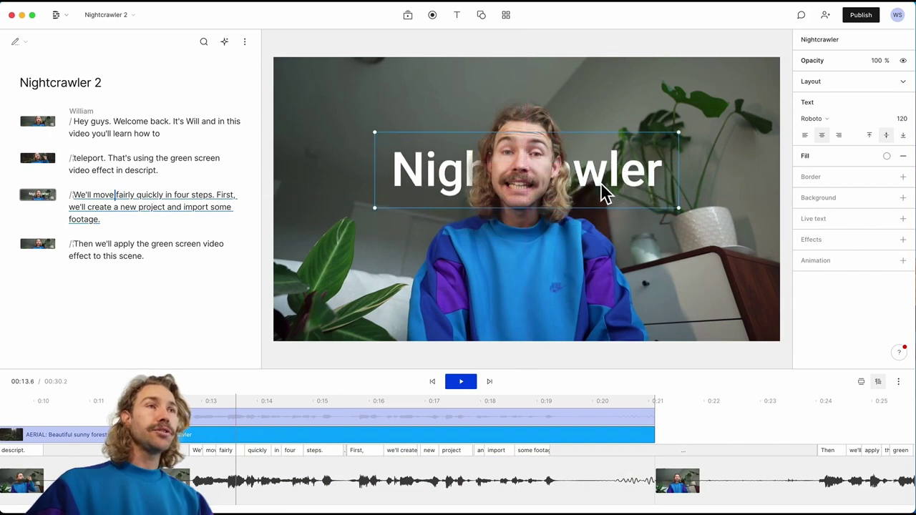
pyautogui.click(198, 401)
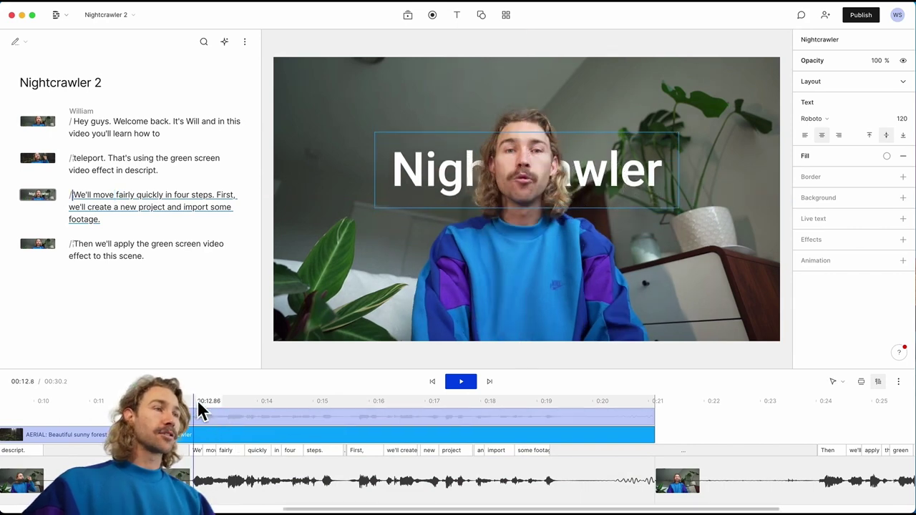
pyautogui.press('space')
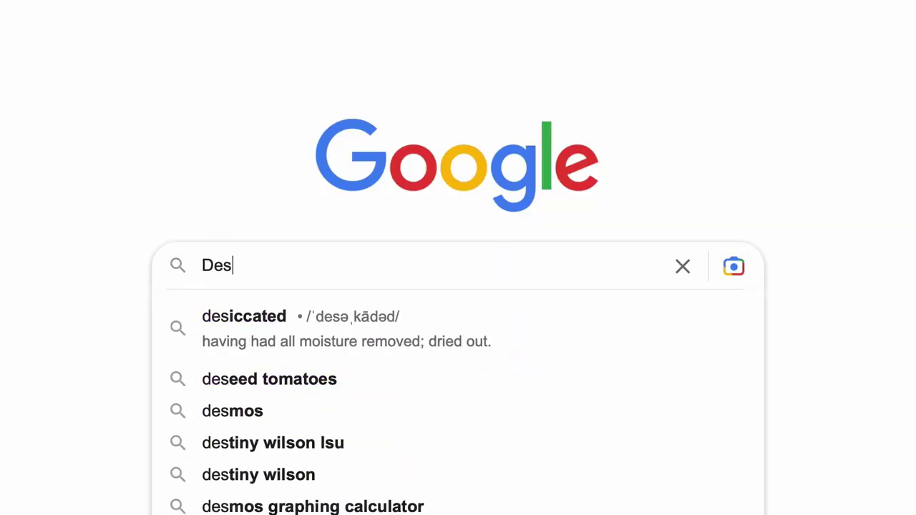
# Step: Enter 'Descript' into the Google search box
pyautogui.write('ript')
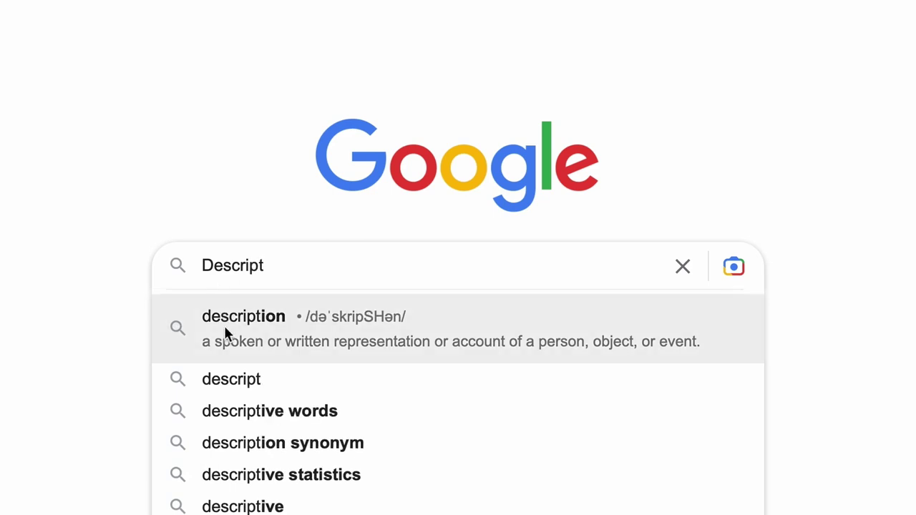